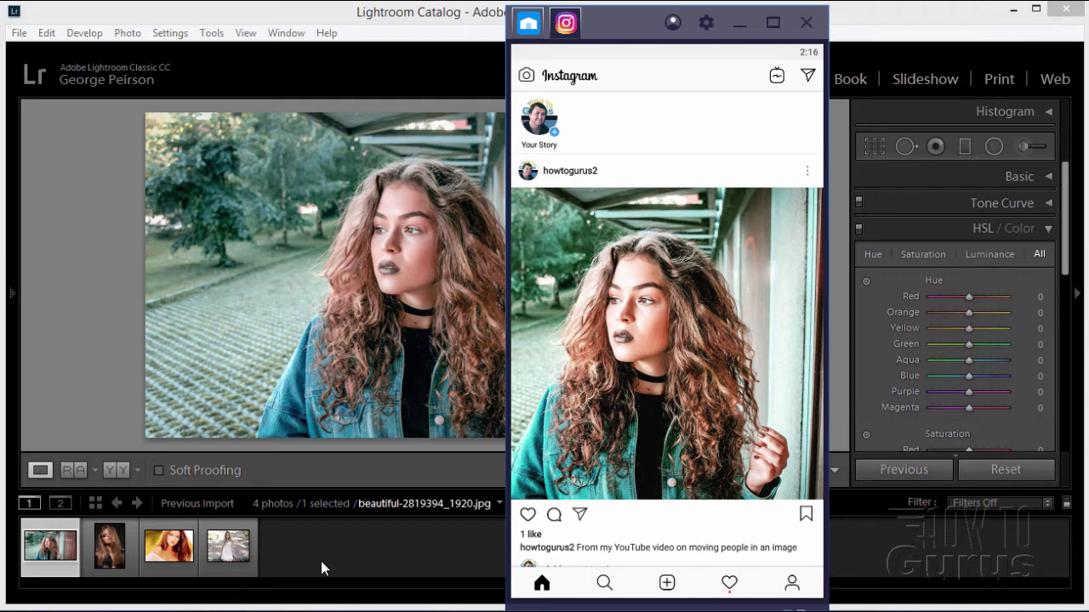
Step: Compare the Lightroom portrait with the Instagram post, then close the BlueStacks emulator window
left_click(881, 19)
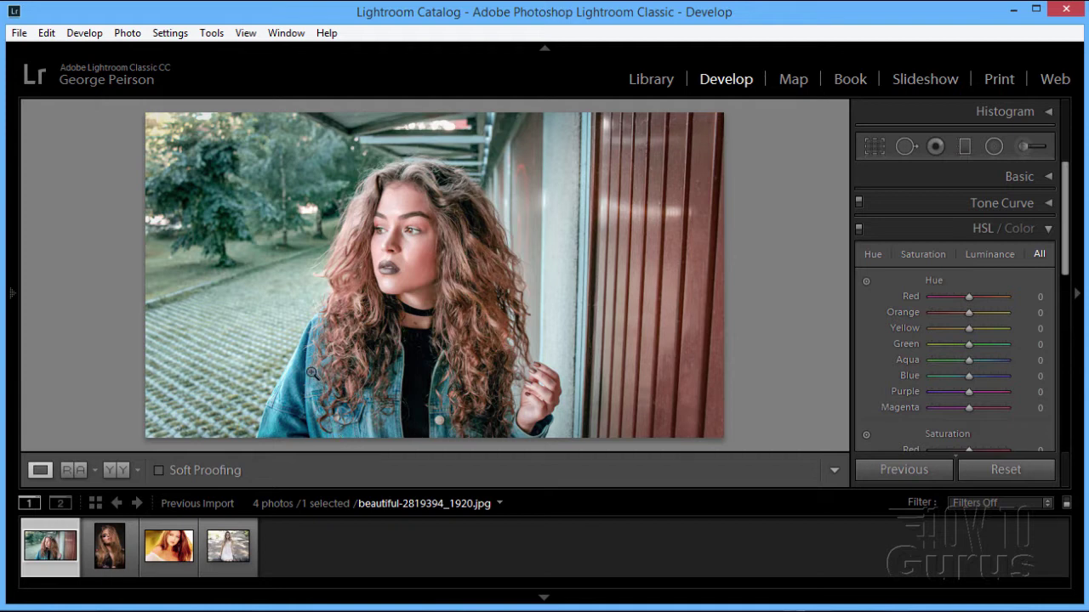
left_click(213, 606)
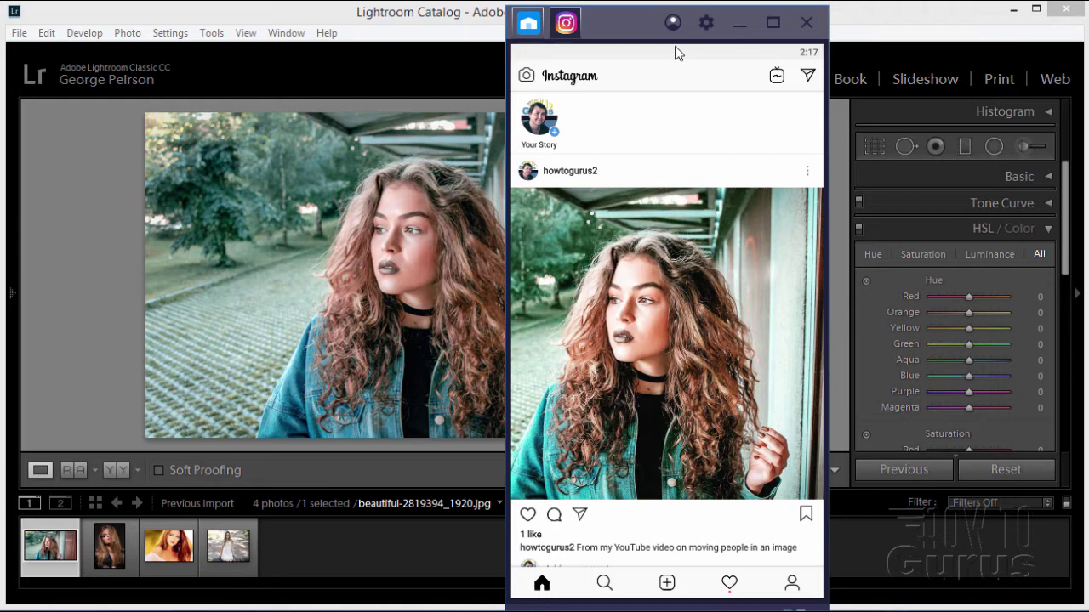
left_click(806, 23)
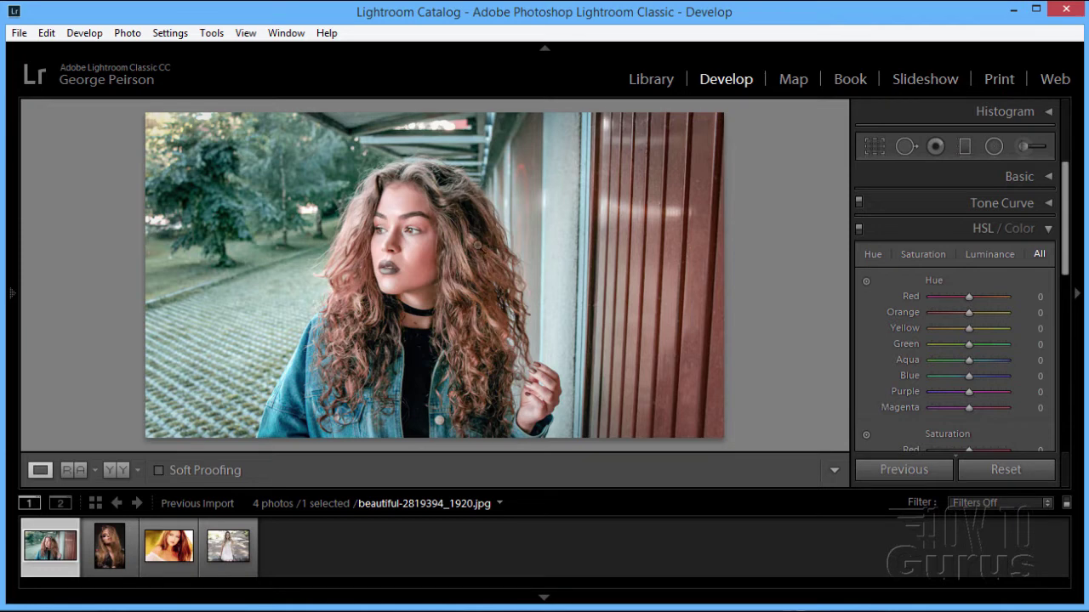
left_click(874, 146)
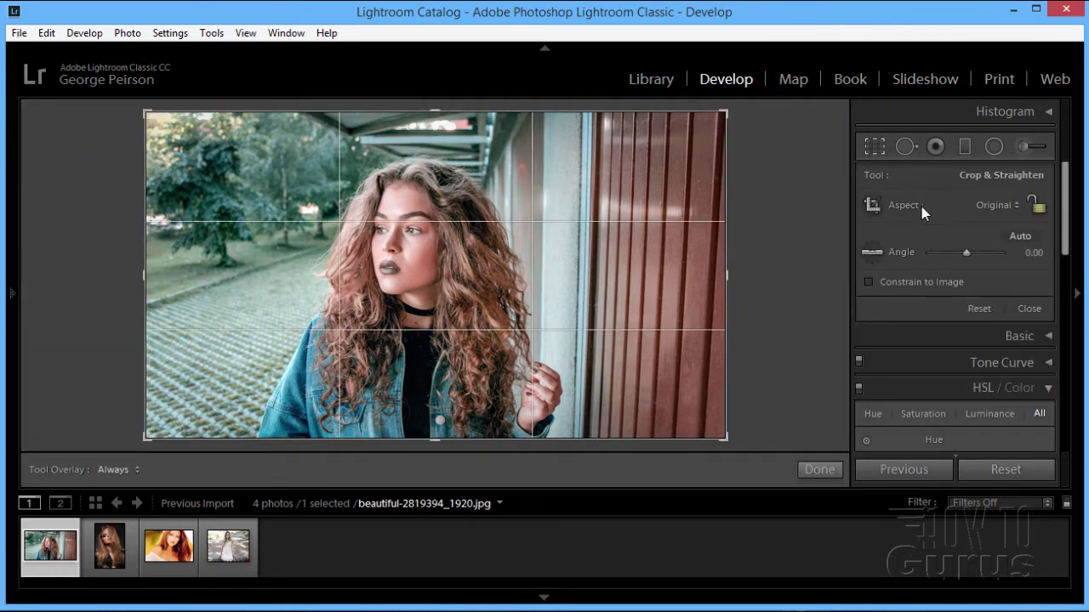
left_click(1012, 207)
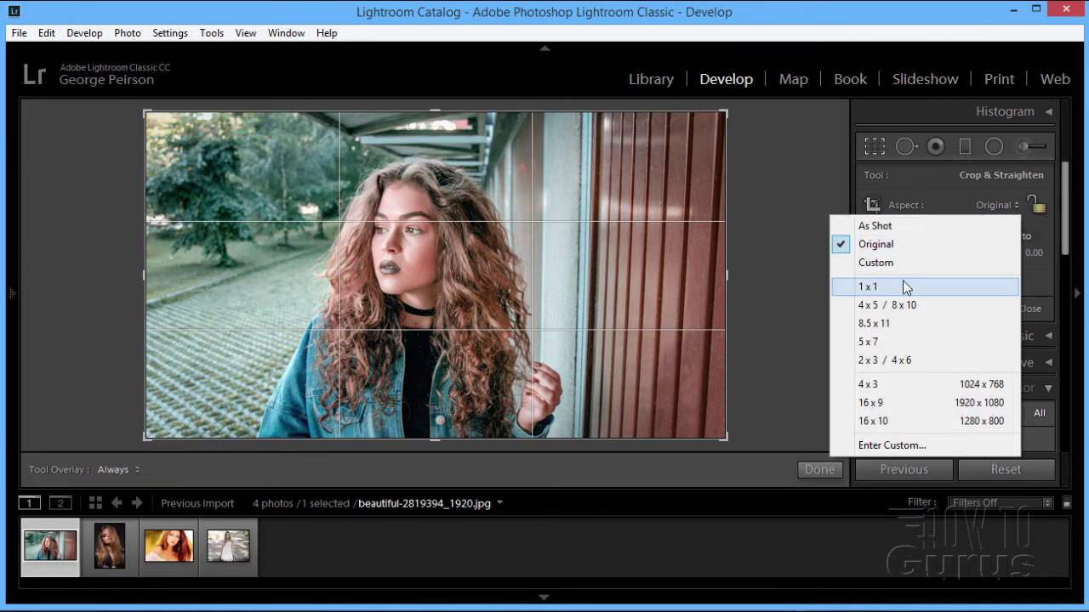
left_click(895, 287)
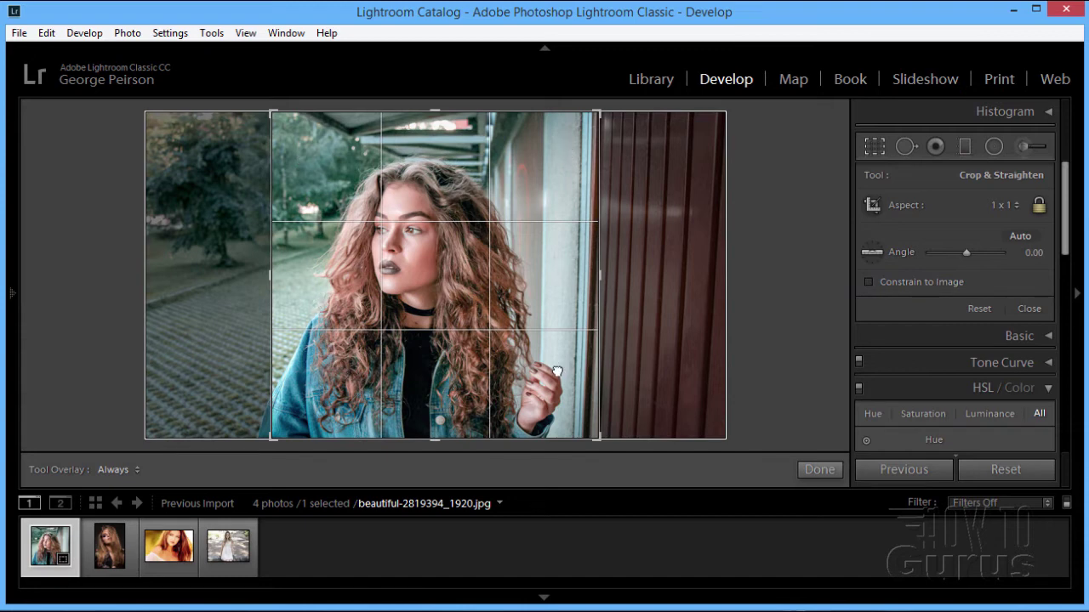
mouse_move(561, 367)
left_mouse_down()
mouse_move(549, 365)
mouse_move(579, 360)
left_mouse_up()
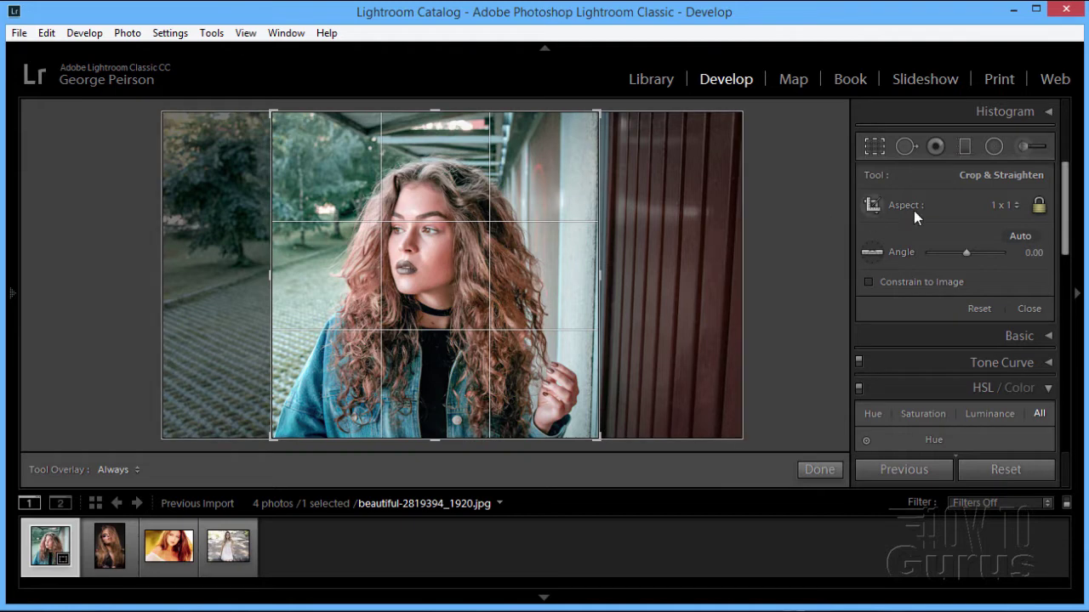
left_click(1016, 207)
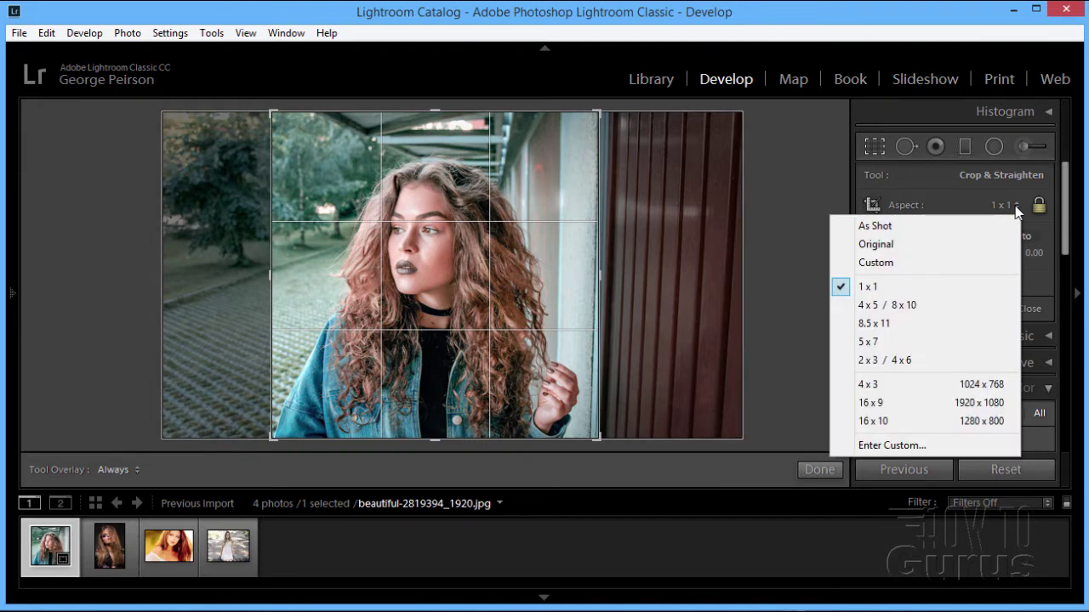
left_click(912, 227)
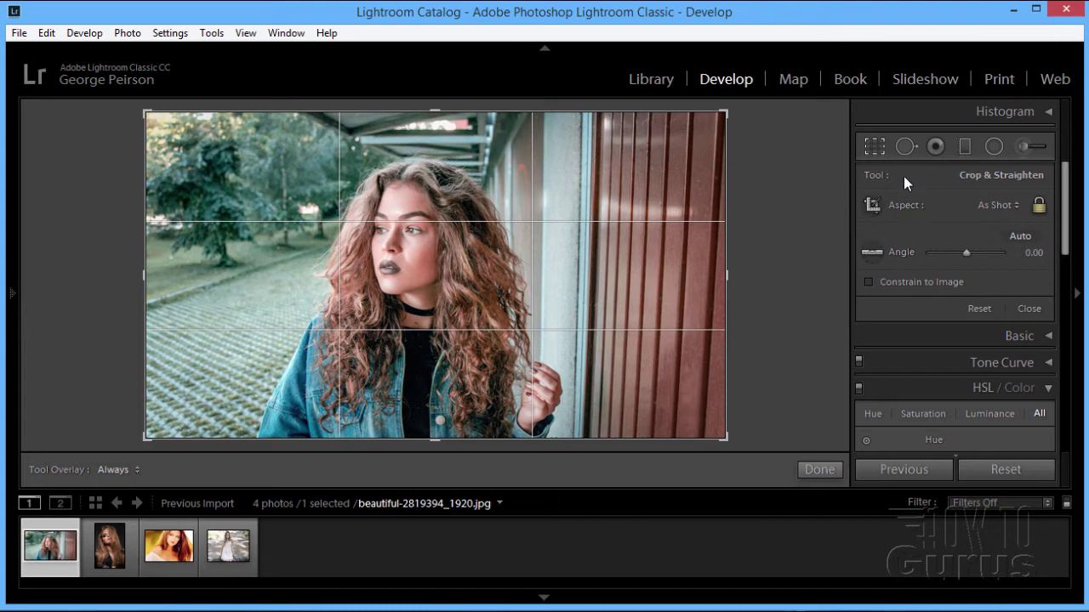
left_click(872, 145)
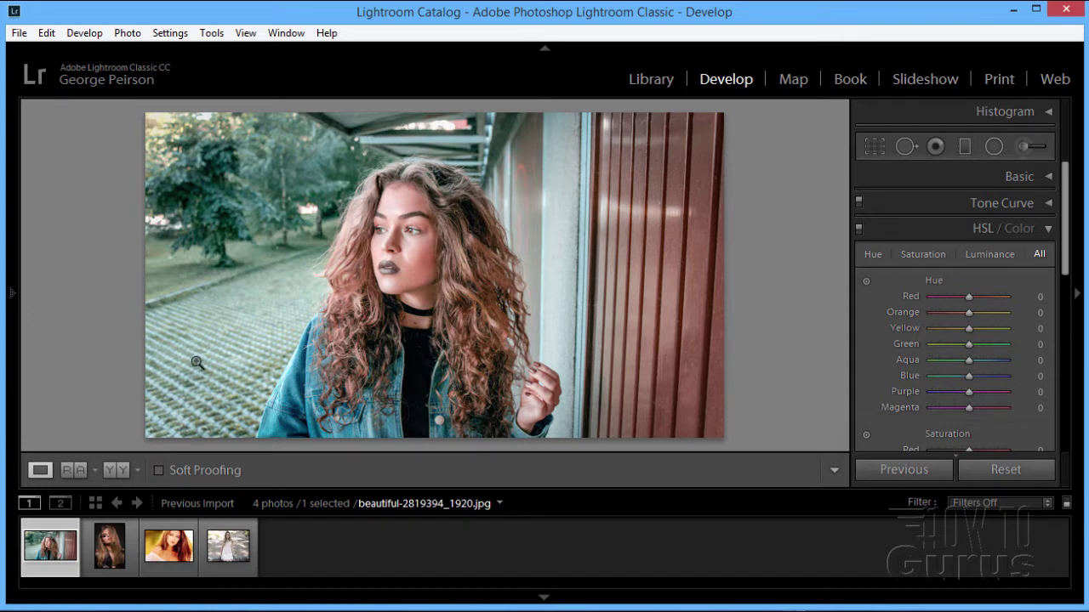
Step: View the Instagram post in BlueStacks for reference, then return to the portrait in Lightroom
left_click(306, 609)
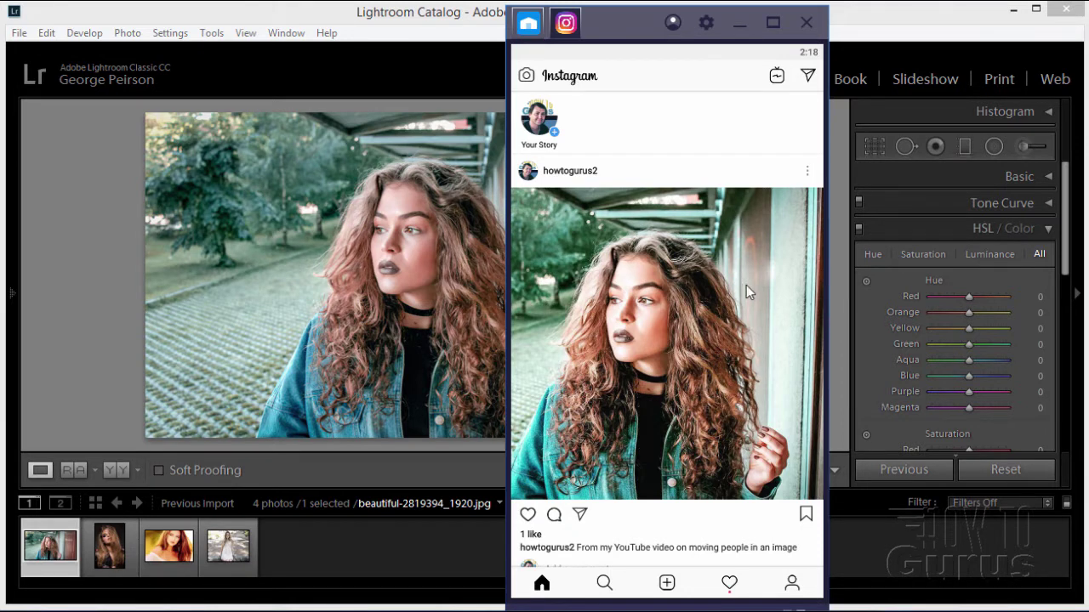
left_click(889, 31)
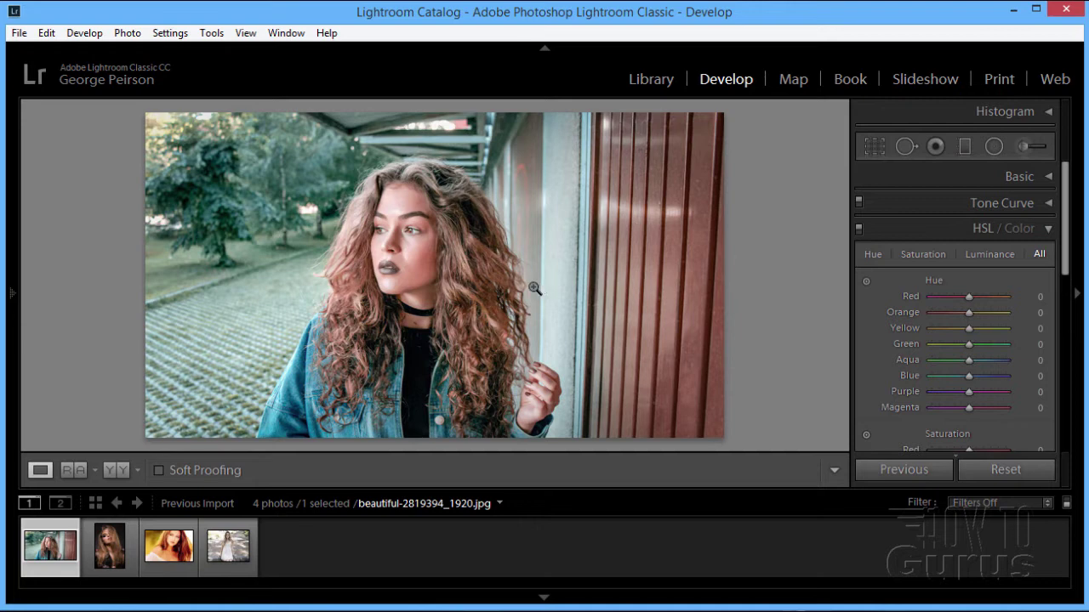
Step: Crop the portrait to a vertical 4 x 5 / 8 x 10 ratio, centring the woman in the frame
left_click(873, 148)
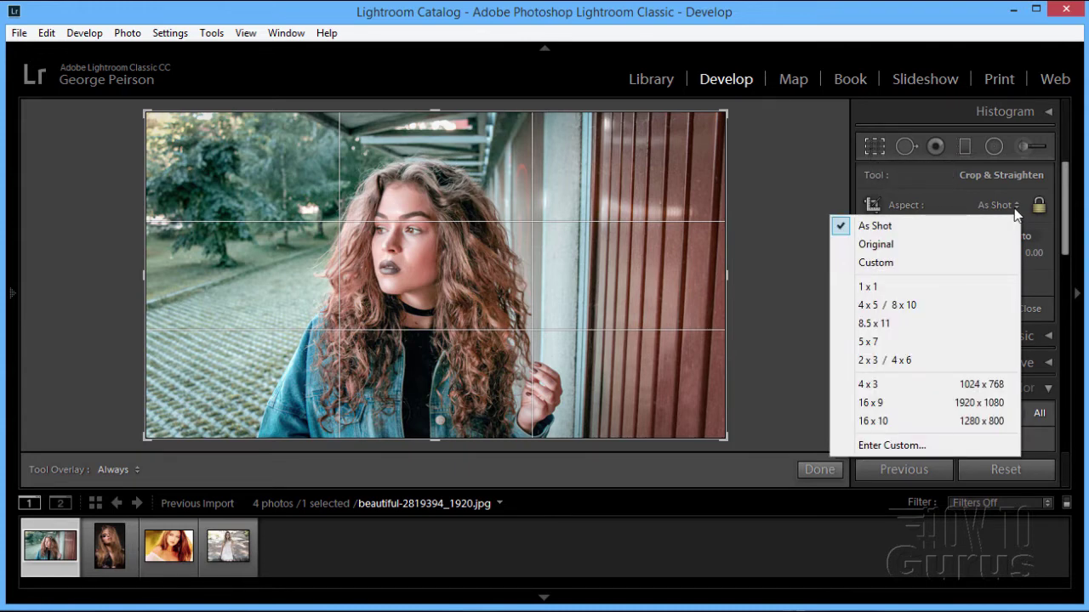
left_click(897, 306)
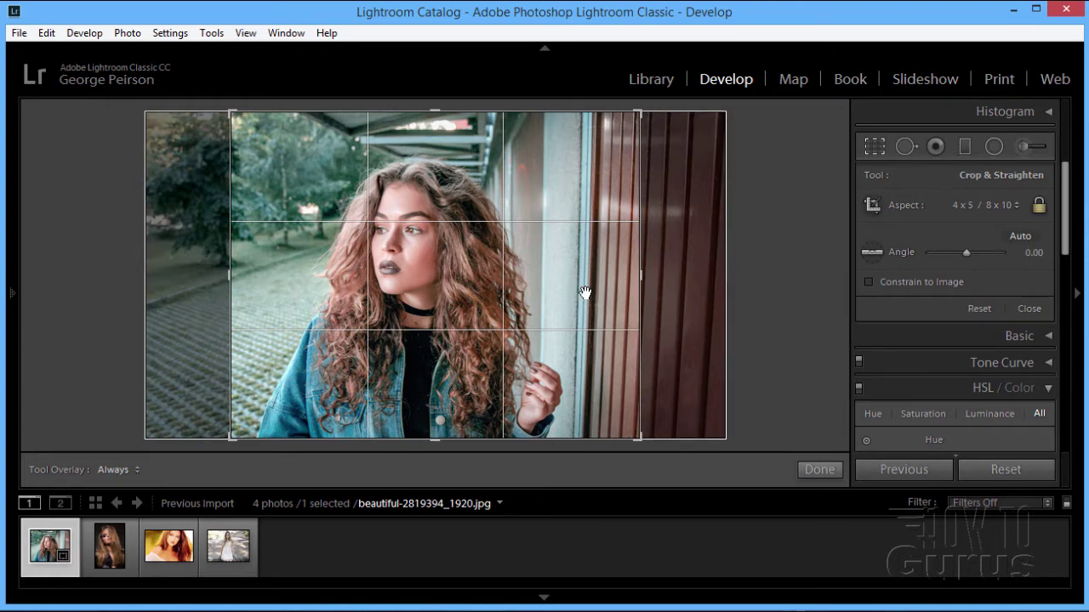
key("x")
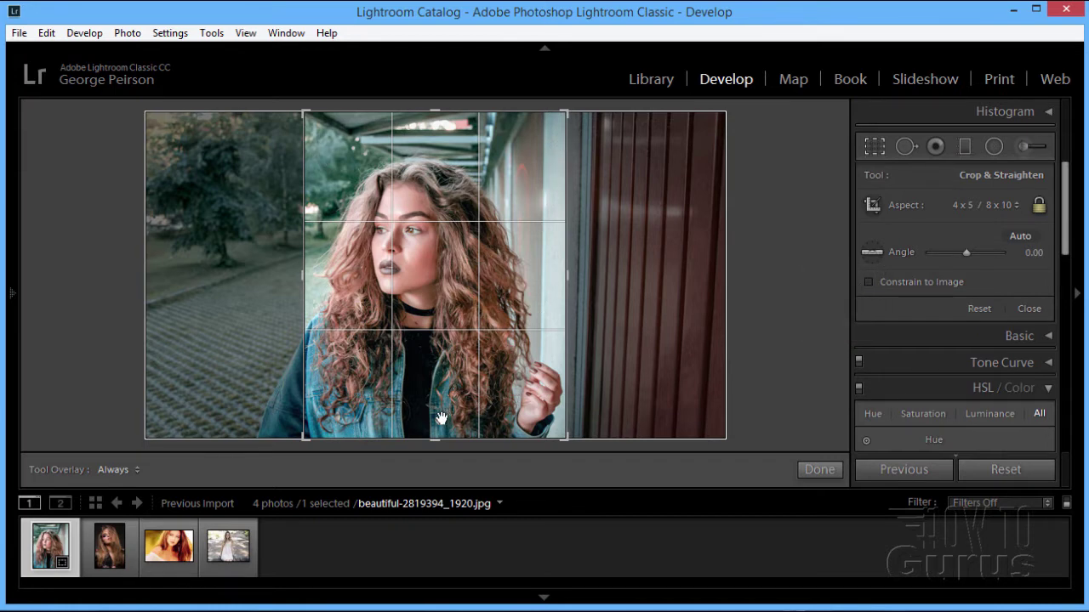
left_click_drag(441, 416, 464, 422)
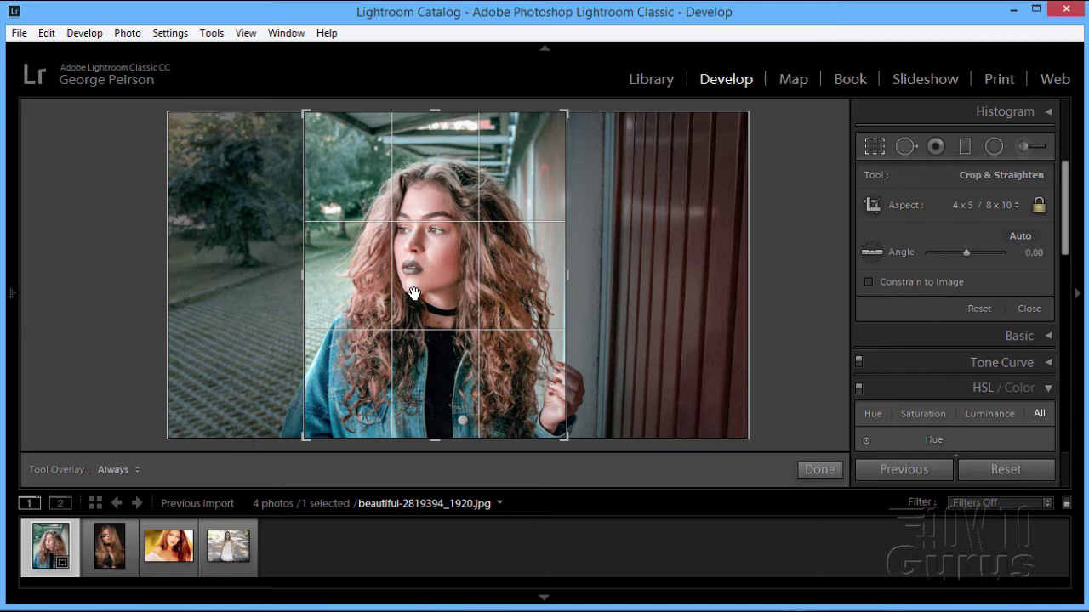
left_click_drag(421, 408, 424, 412)
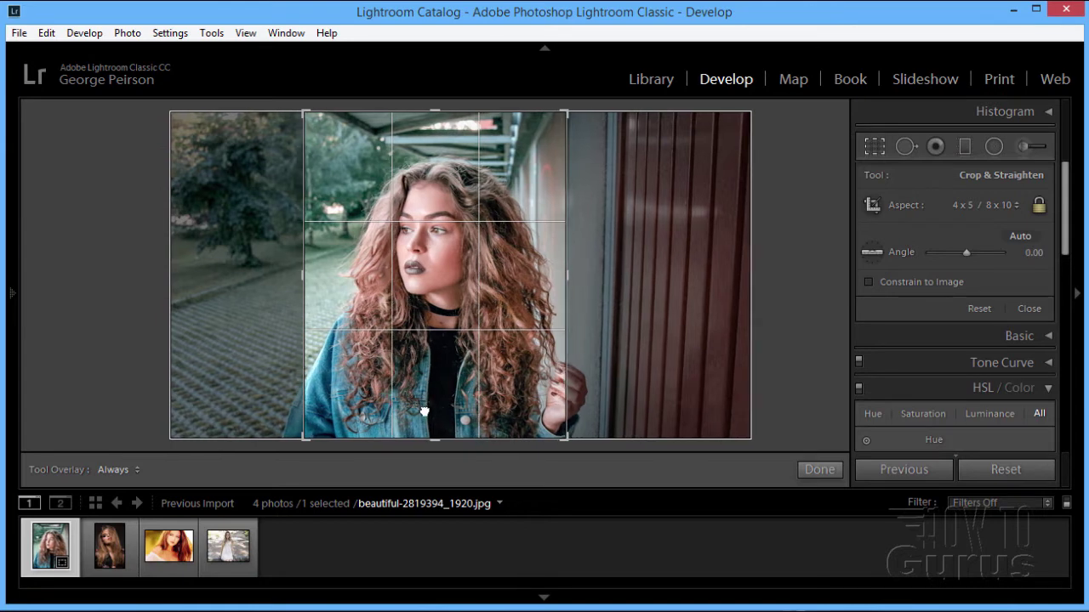
left_click_drag(532, 413, 534, 416)
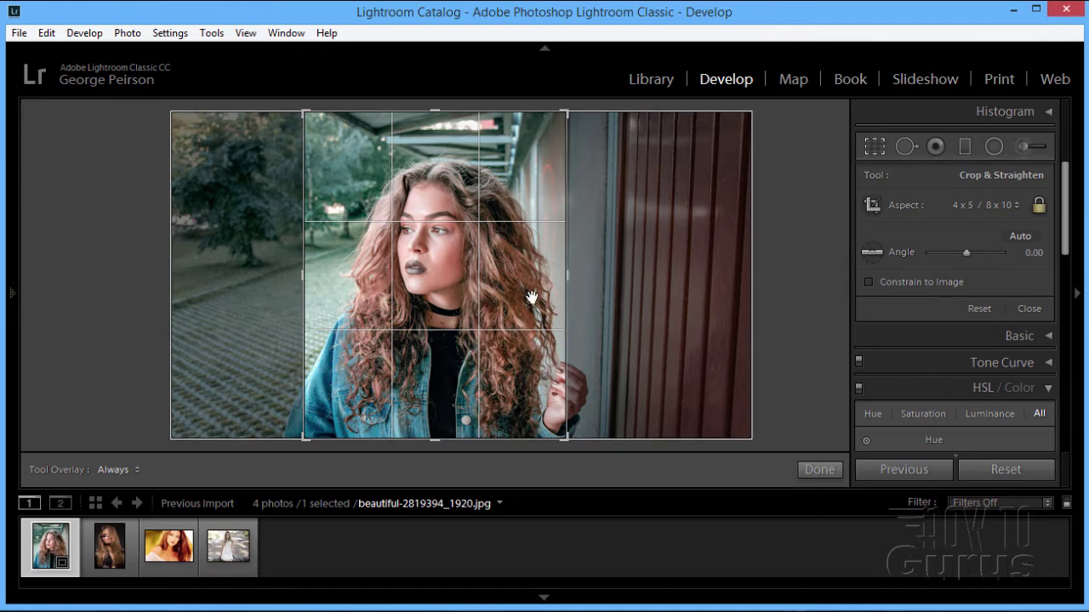
Step: Commit the vertical 4 x 5 crop with Done
left_click(813, 471)
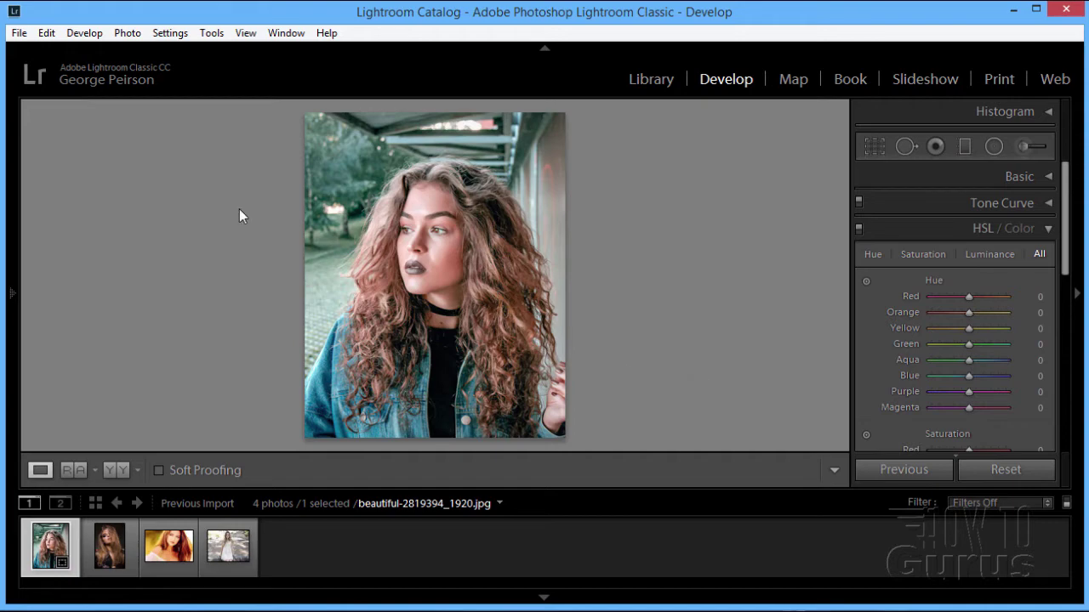
Step: Open the Export dialog from the File menu and collapse Export Location
left_click(19, 34)
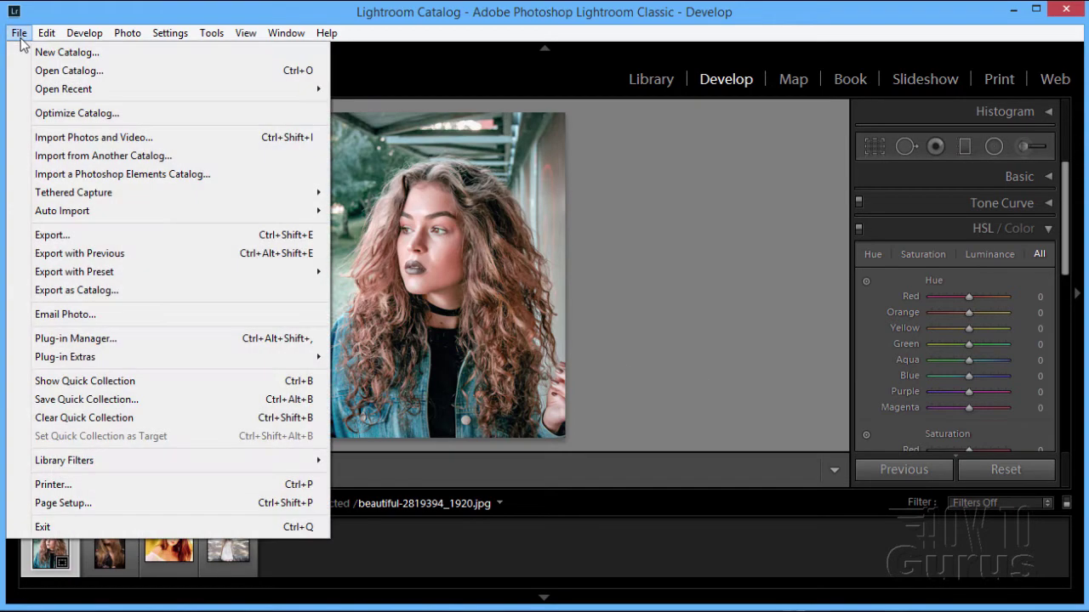
left_click(75, 235)
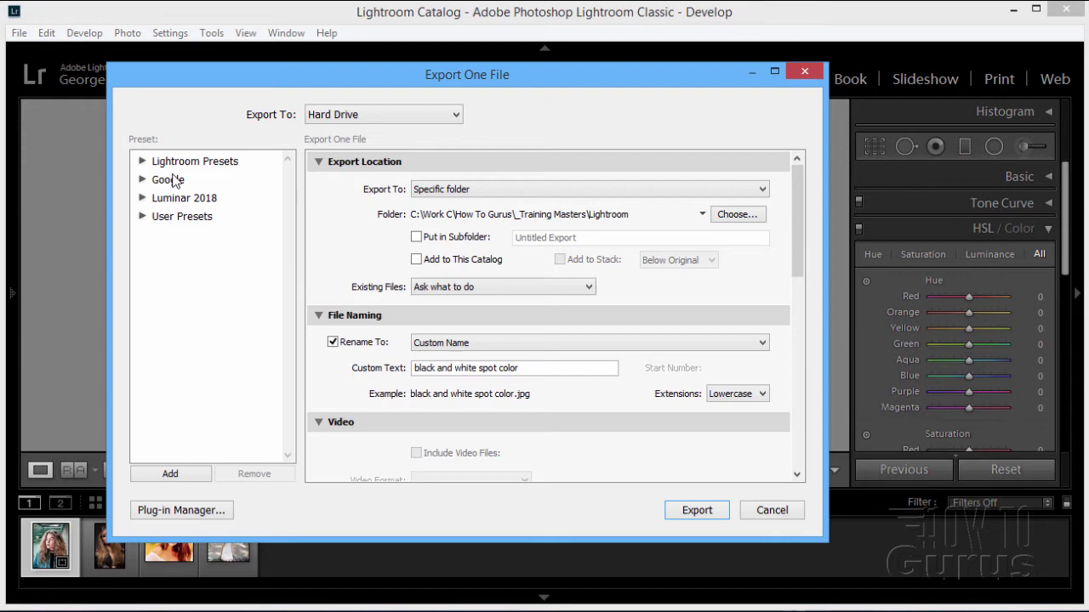
left_click(318, 161)
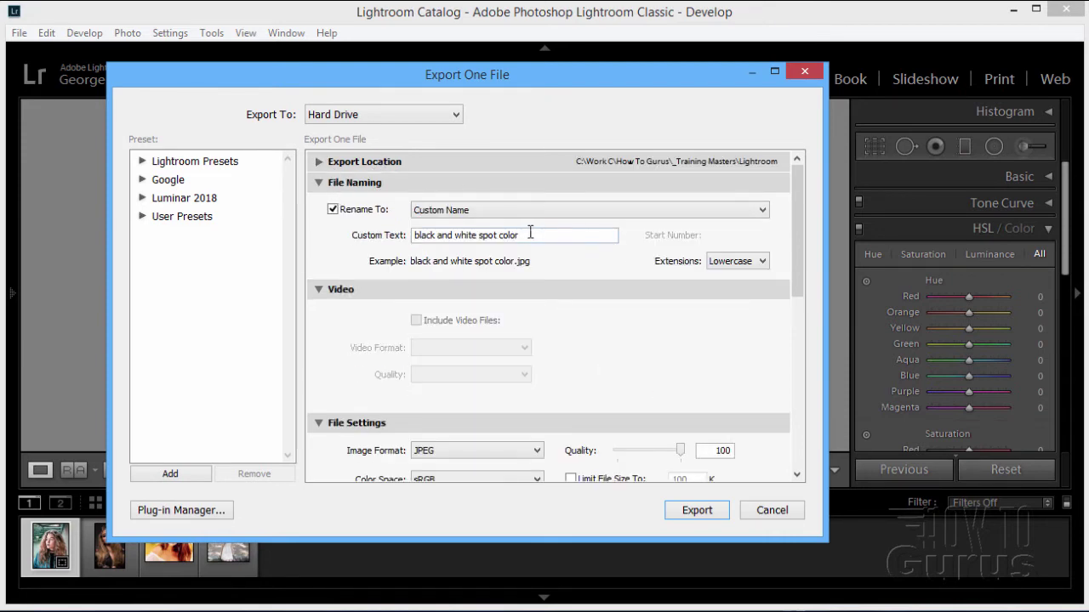
Step: Turn off Rename To and collapse the File Naming and Video sections
left_click(336, 210)
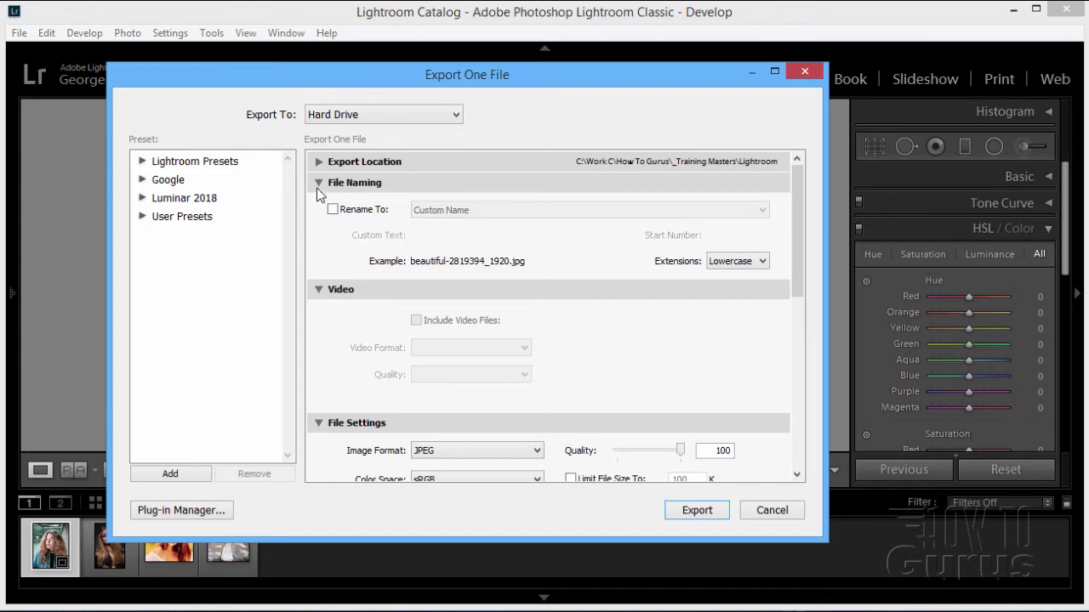
left_click(318, 183)
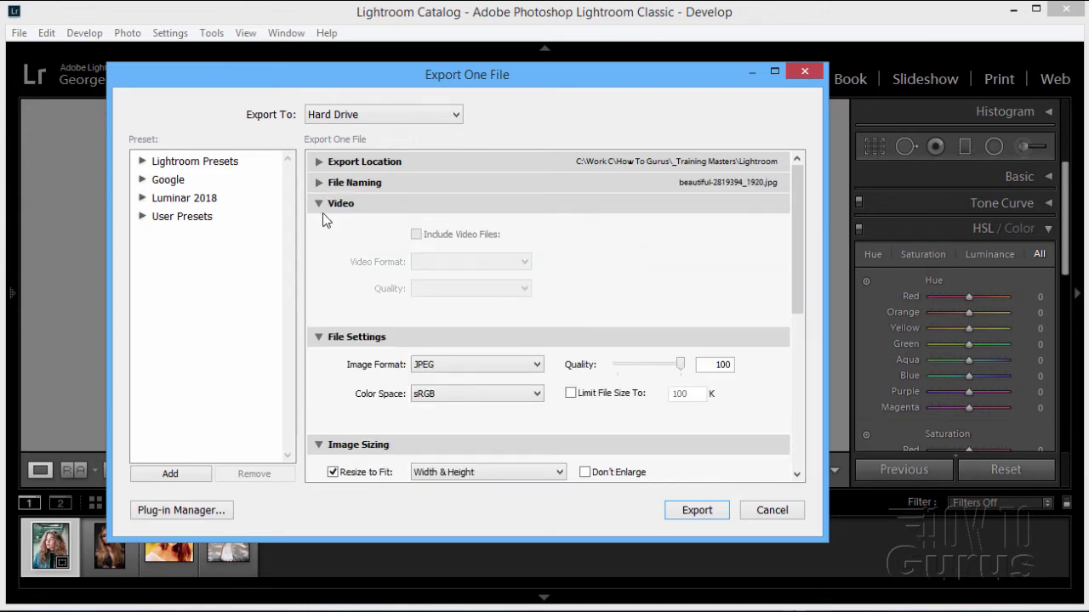
left_click(319, 204)
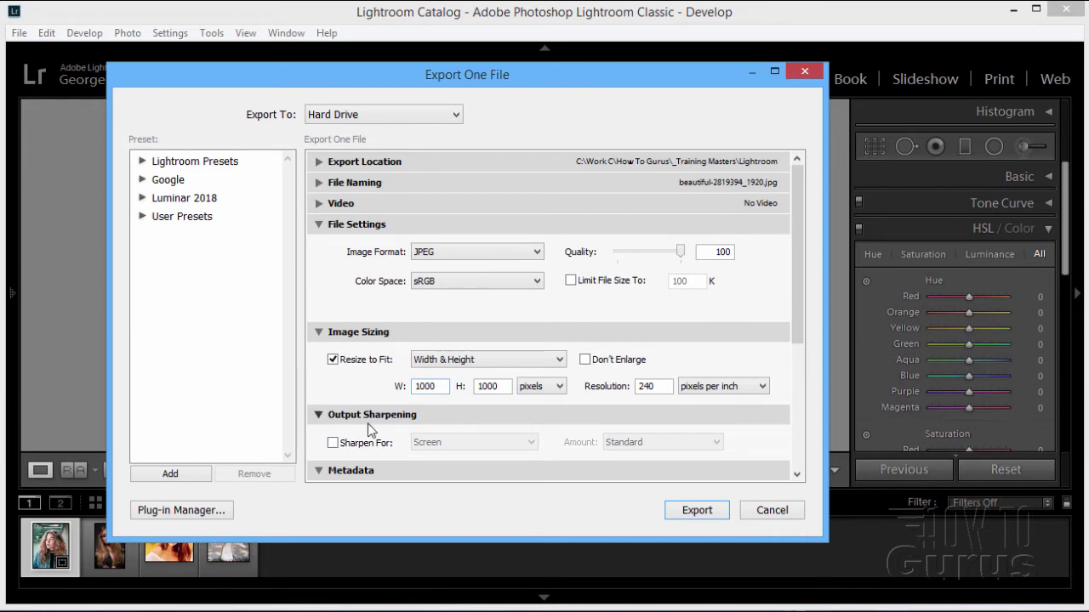
Step: Collapse the Output Sharpening, Metadata, Watermarking and Post-Processing sections
left_click(317, 416)
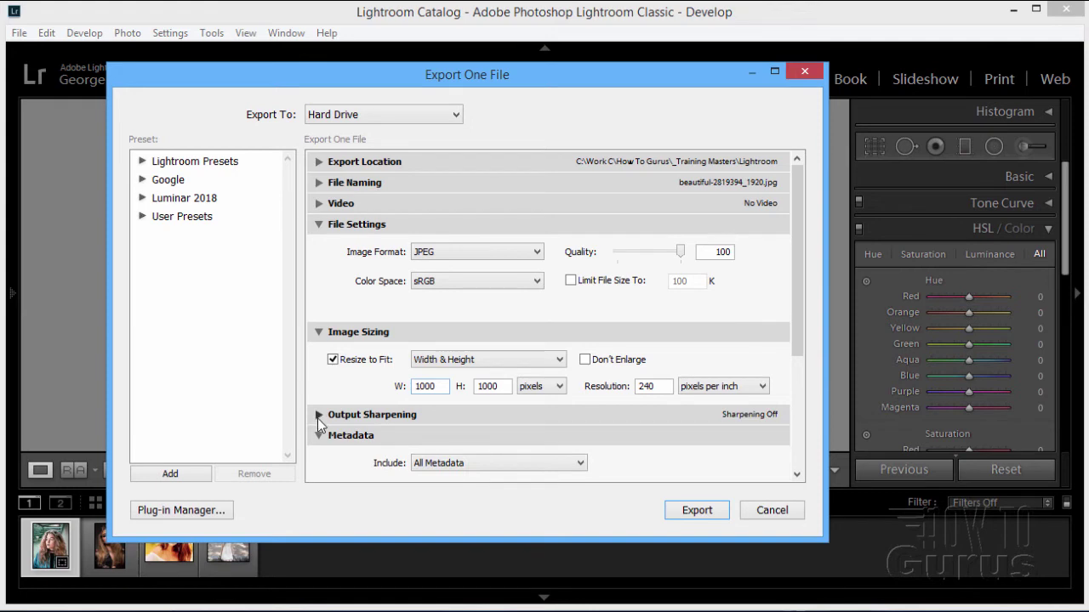
left_click(317, 435)
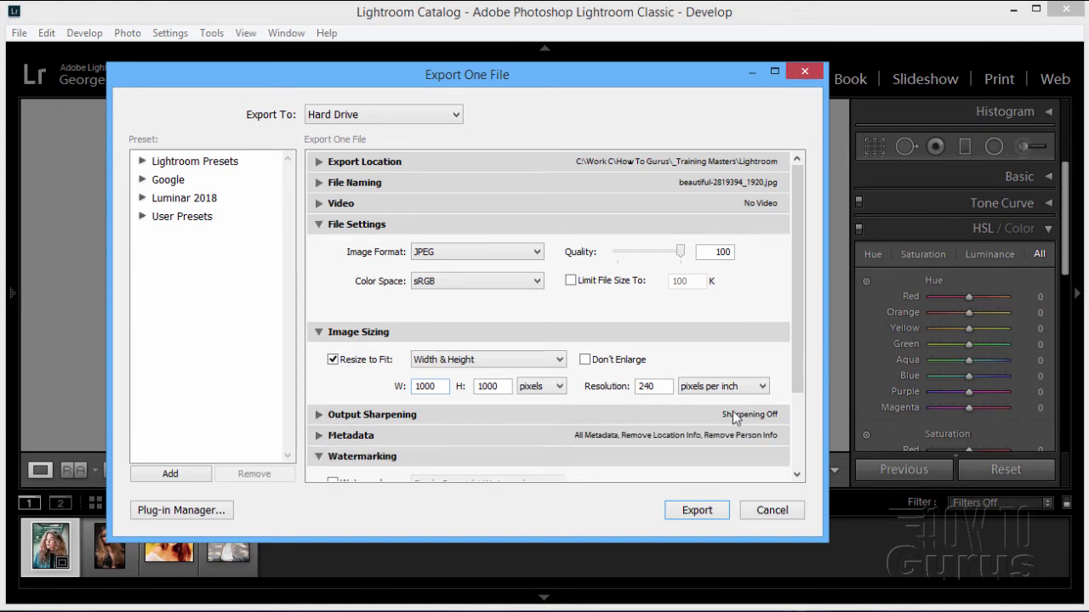
left_click_drag(797, 367, 801, 433)
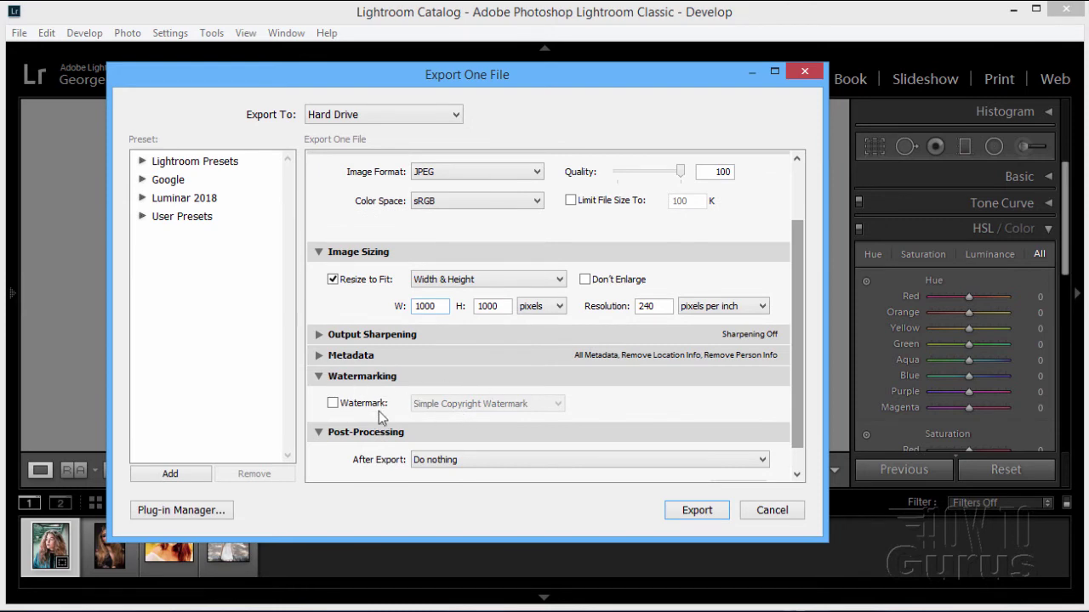
left_click(319, 377)
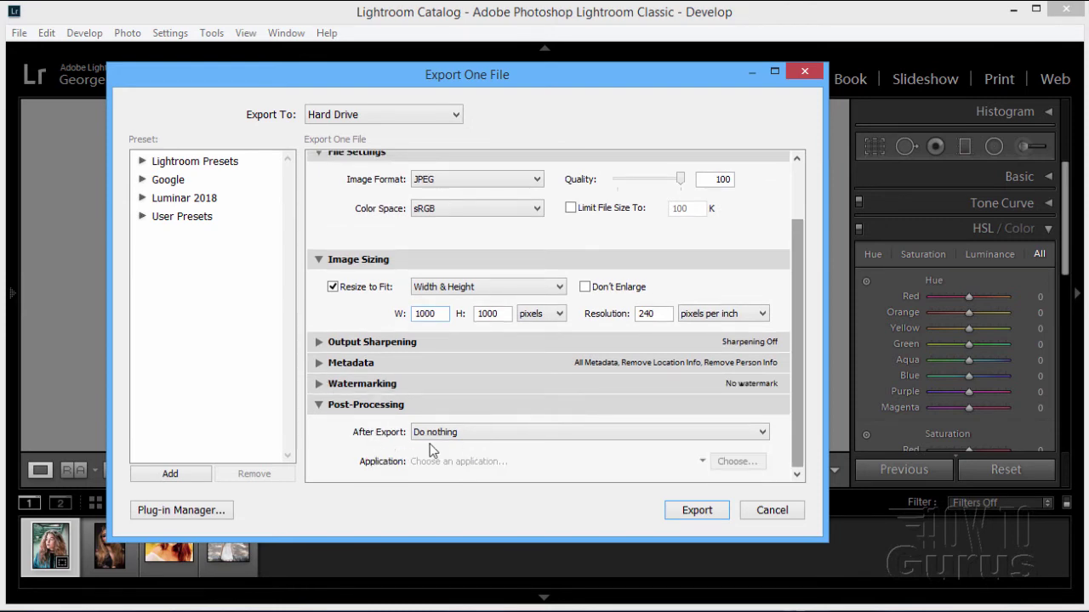
left_click(316, 407)
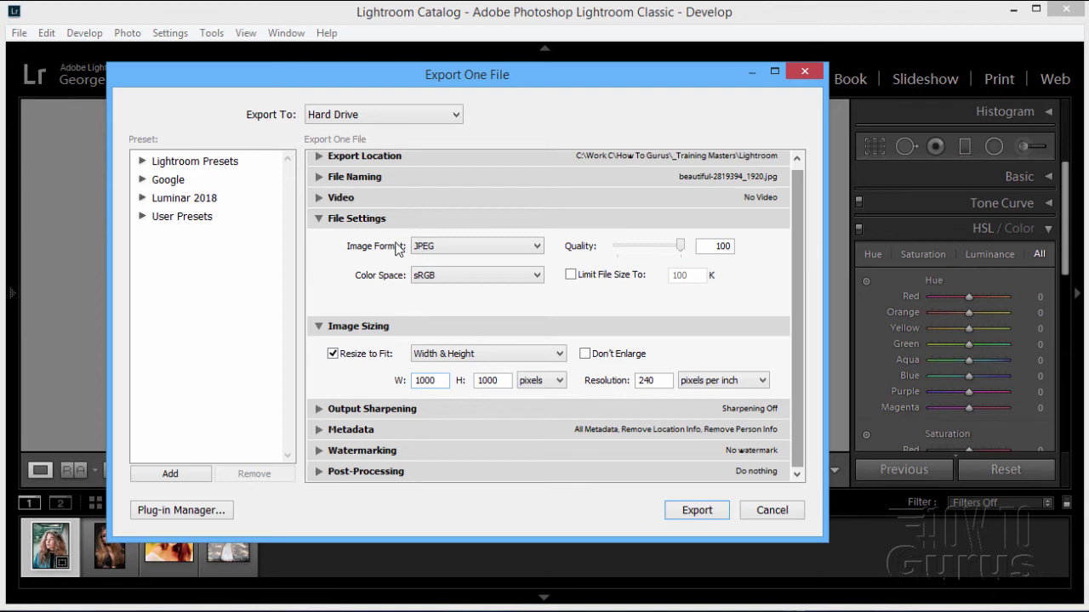
left_click(439, 249)
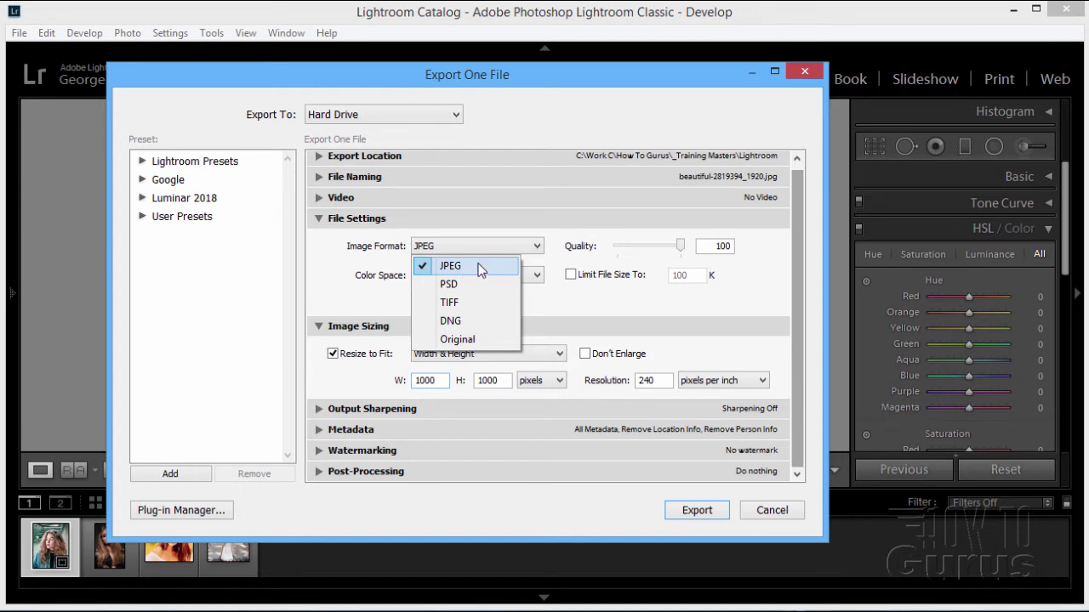
left_click(444, 258)
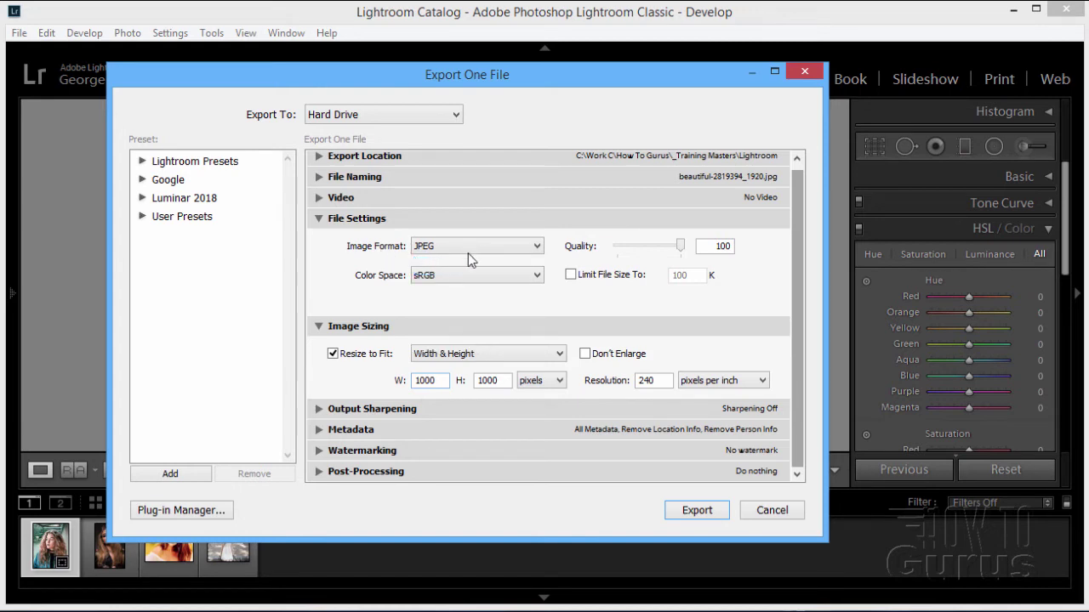
left_click(458, 272)
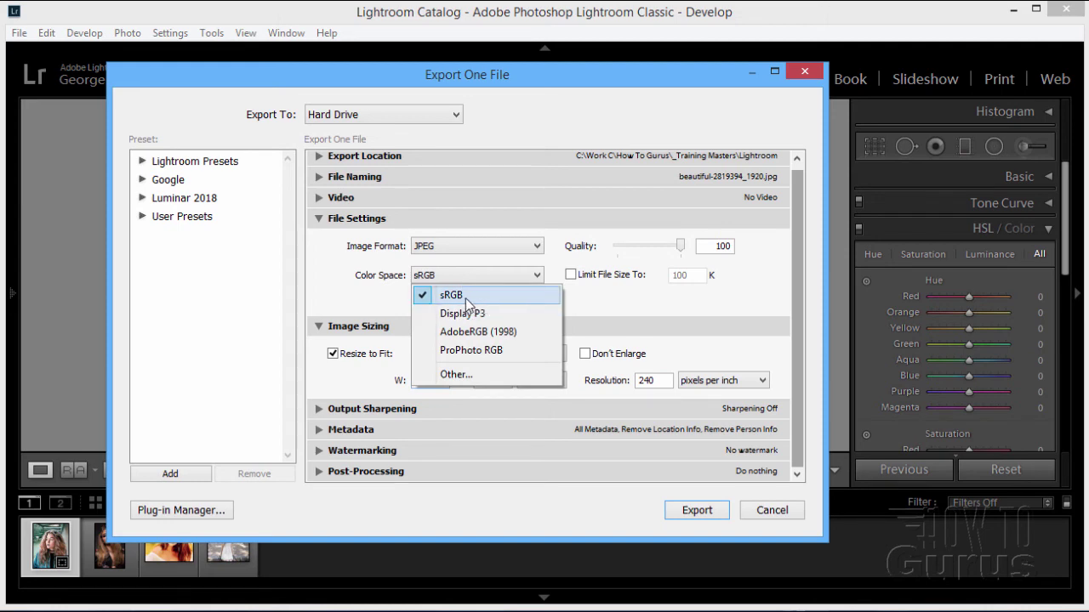
left_click(560, 267)
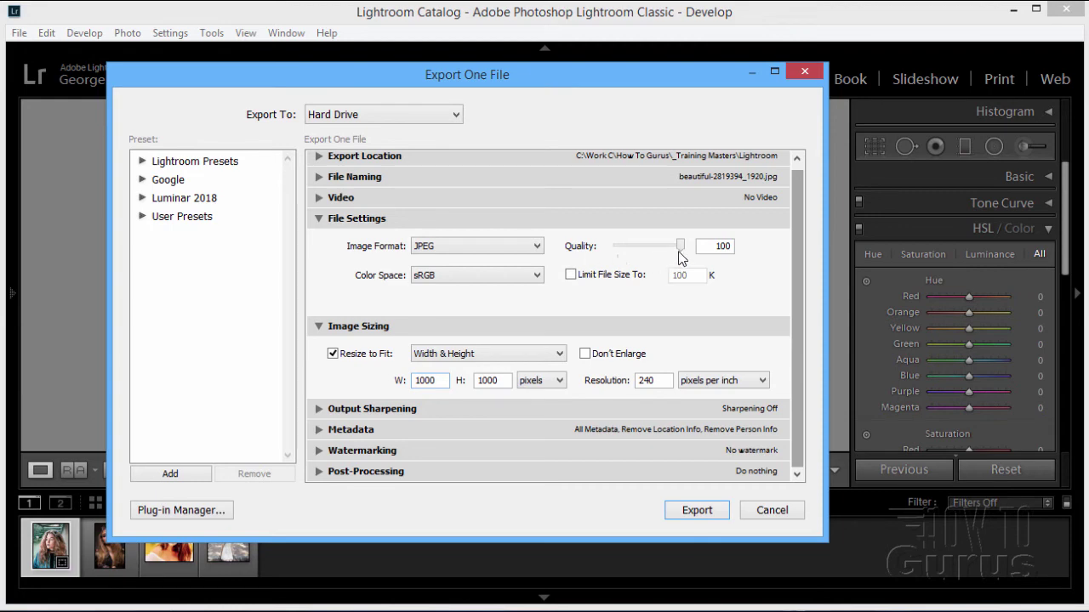
mouse_move(682, 252)
left_mouse_down()
mouse_move(640, 248)
mouse_move(683, 249)
left_mouse_up()
Step: Switch to the Instagram emulator to show the posted curly-haired portrait
key("alt+Tab")
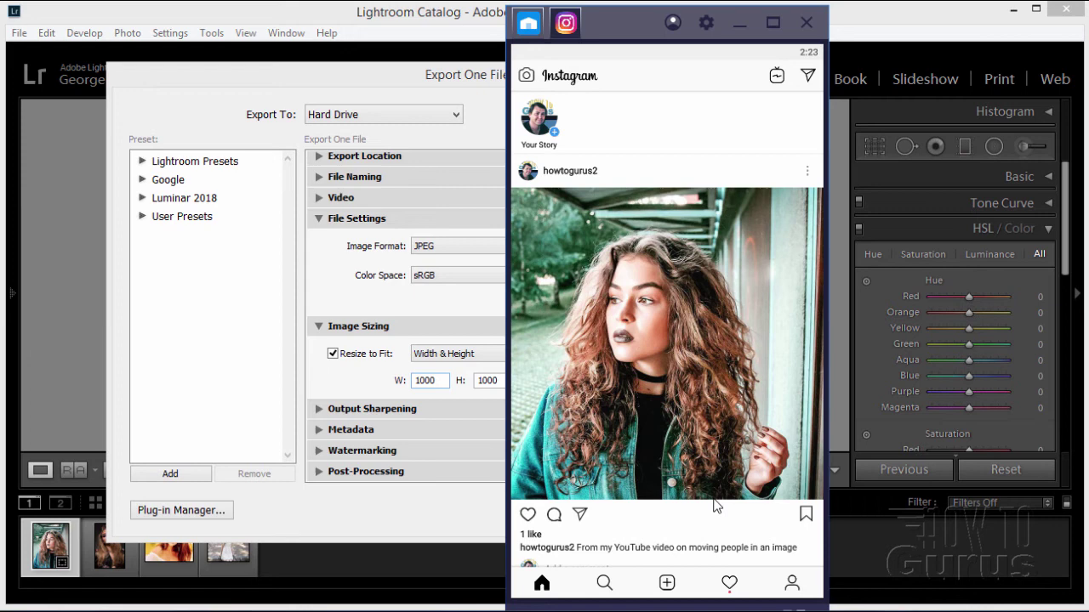
Step: Set the export's Resize to Fit to Short Edge at 1080 pixels
left_click(311, 85)
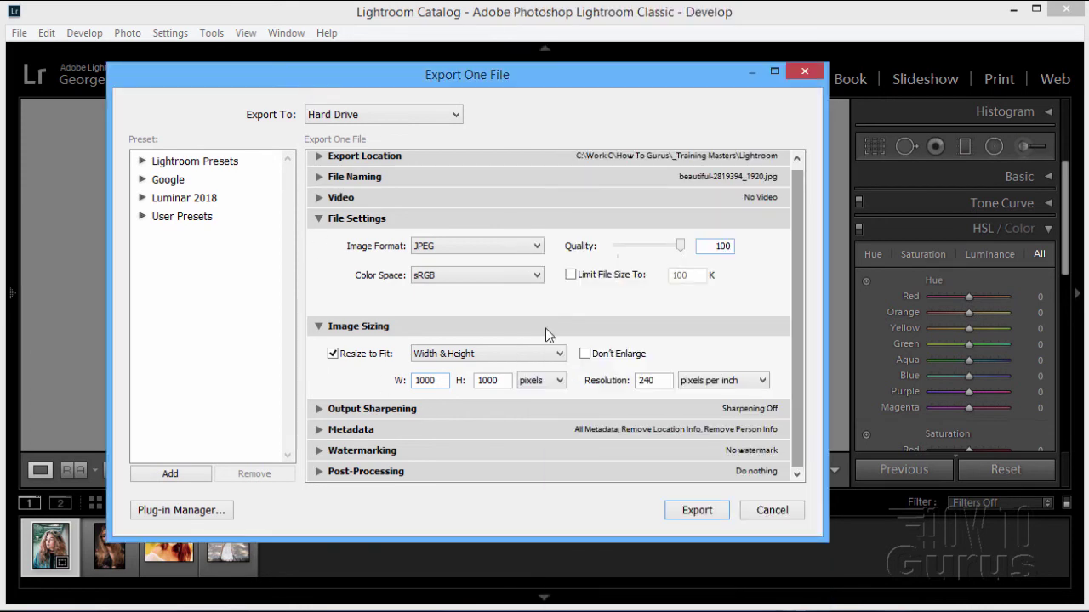
left_click(465, 355)
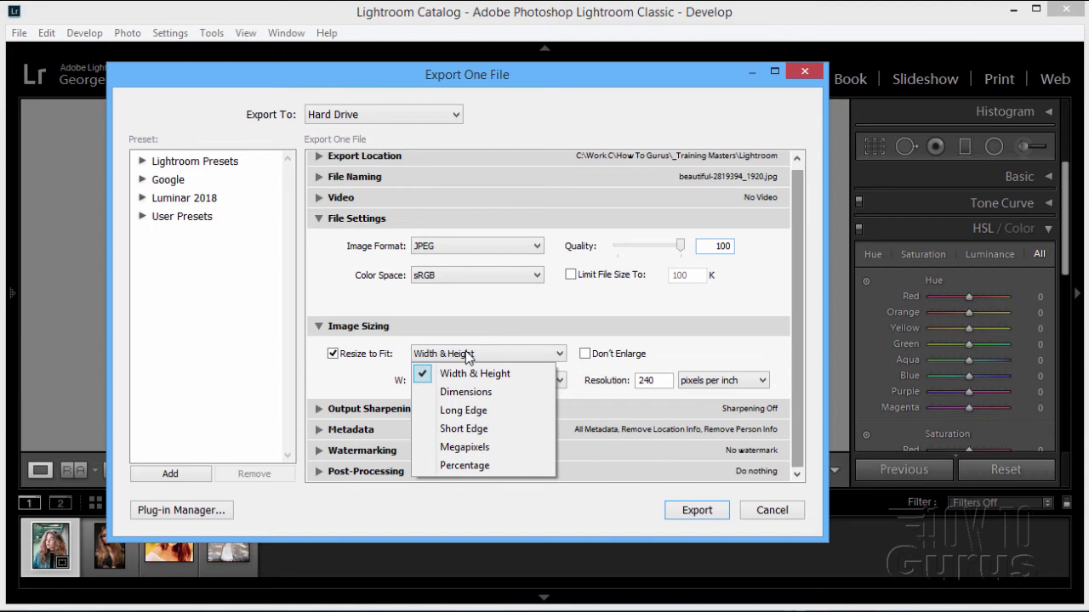
left_click(458, 430)
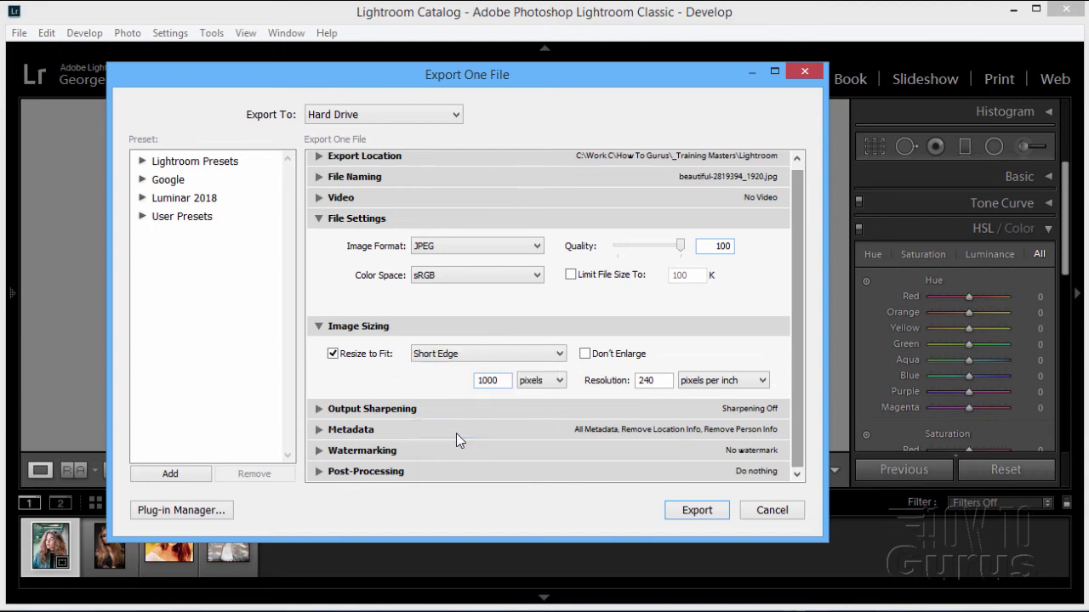
double_click(502, 381)
type("1080")
Step: Change the export resolution from 240 to 72 pixels per inch
left_click(661, 380)
left_click(663, 381)
left_click_drag(667, 382, 604, 388)
type("72")
left_click(727, 389)
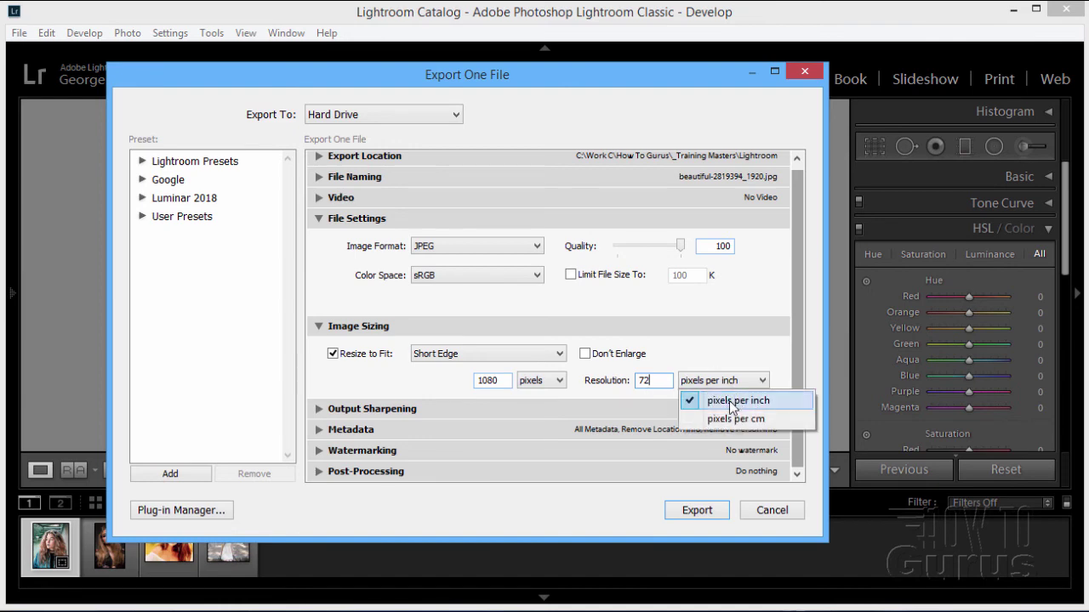
left_click(722, 399)
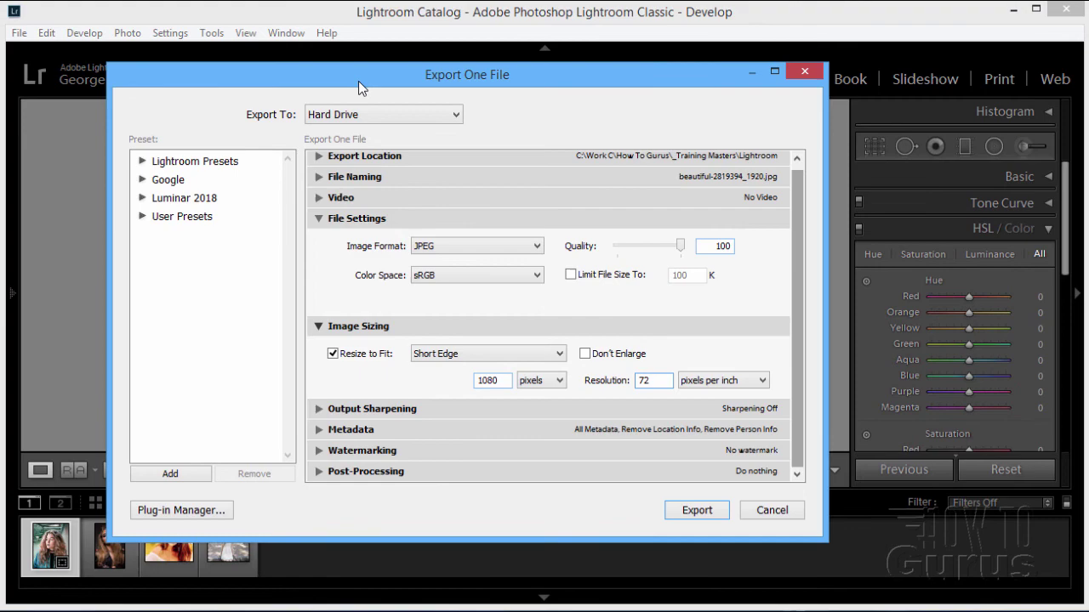
left_click_drag(358, 81, 806, 336)
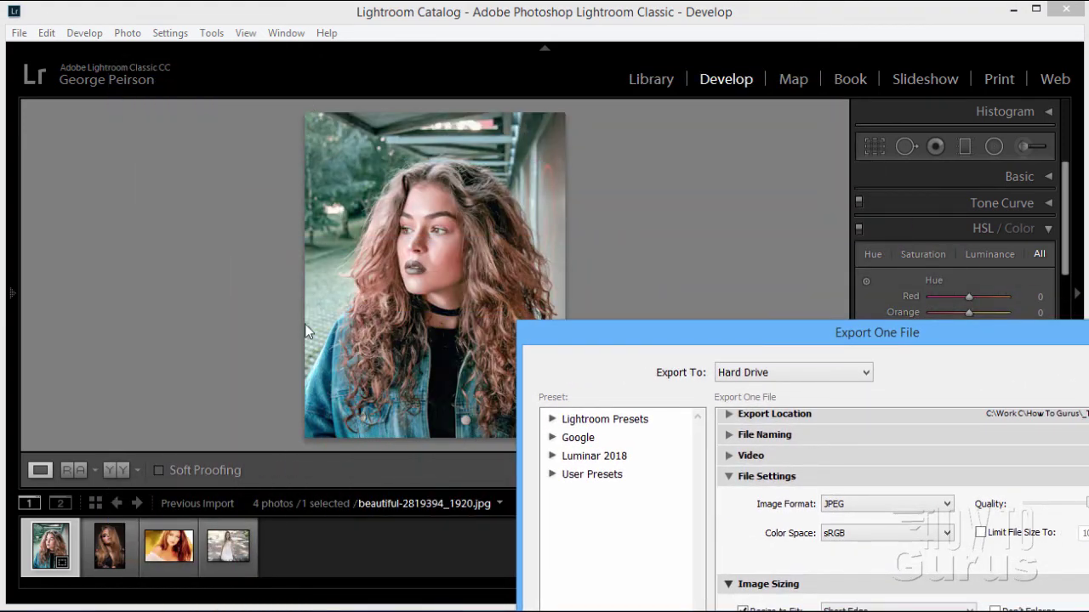
left_click_drag(581, 340, 238, 78)
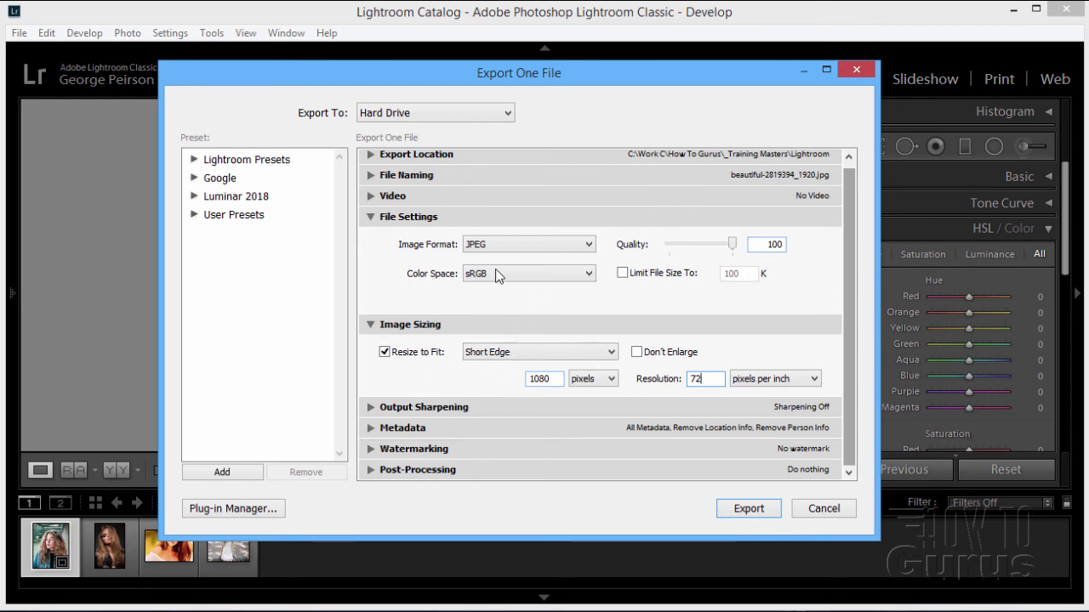
left_click_drag(365, 68, 917, 409)
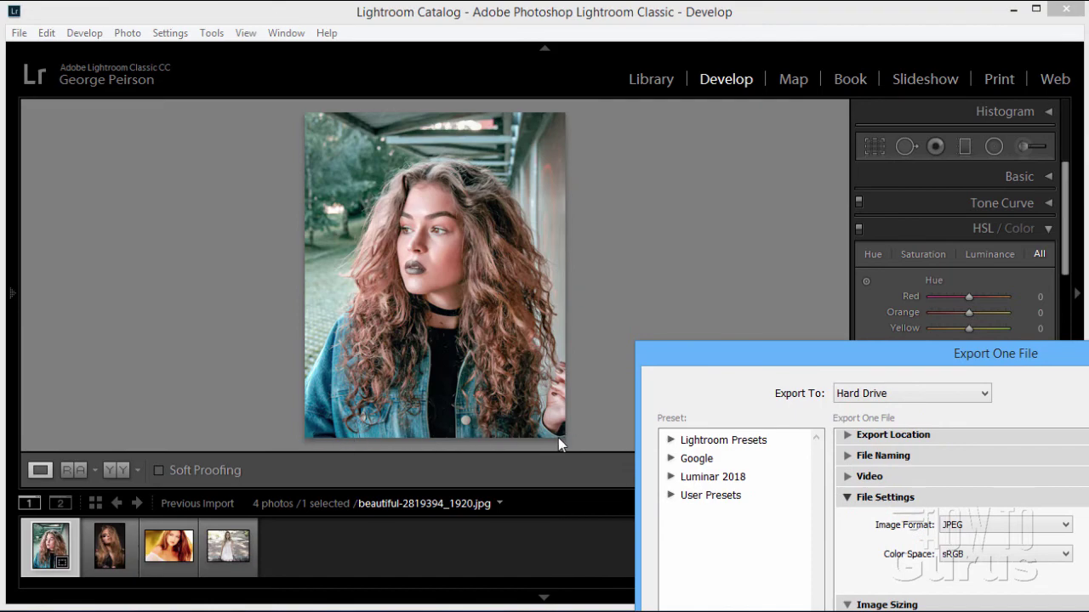
left_click_drag(673, 360, 201, 86)
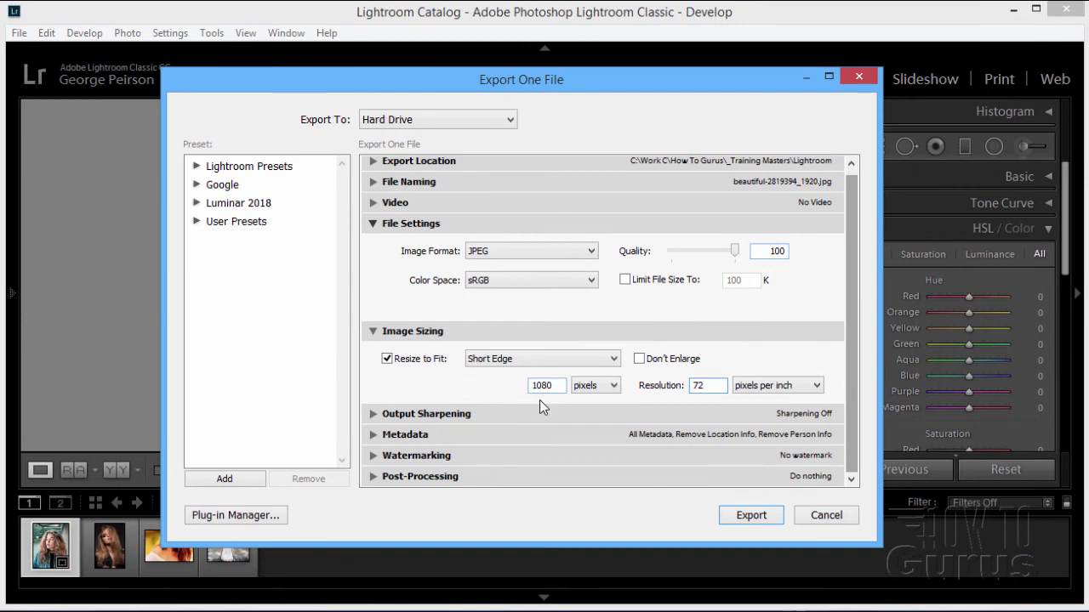